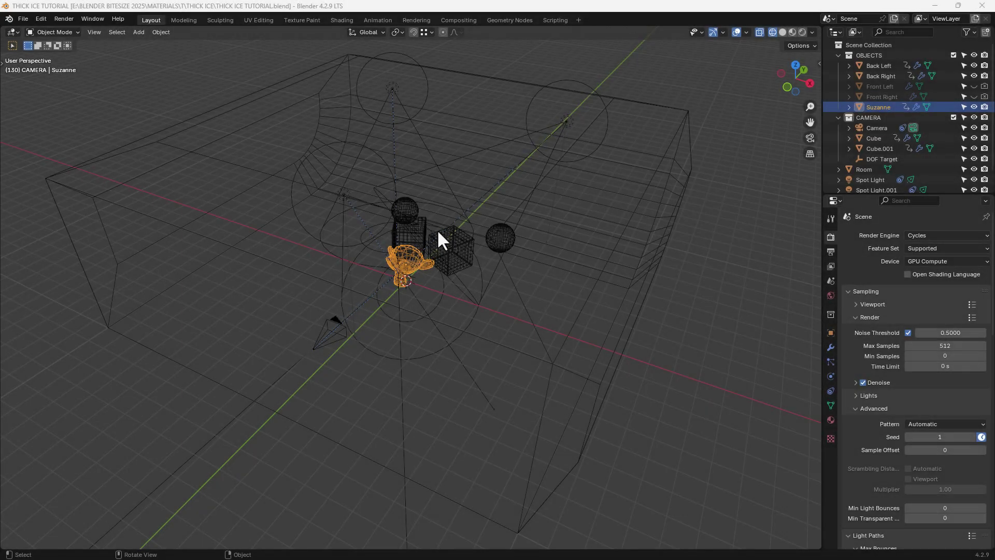
# Check the spot lights around the scene and show the light settings of Spot Light.001
pyautogui.moveTo(423, 229); pyautogui.dragTo(500, 248, button='middle')
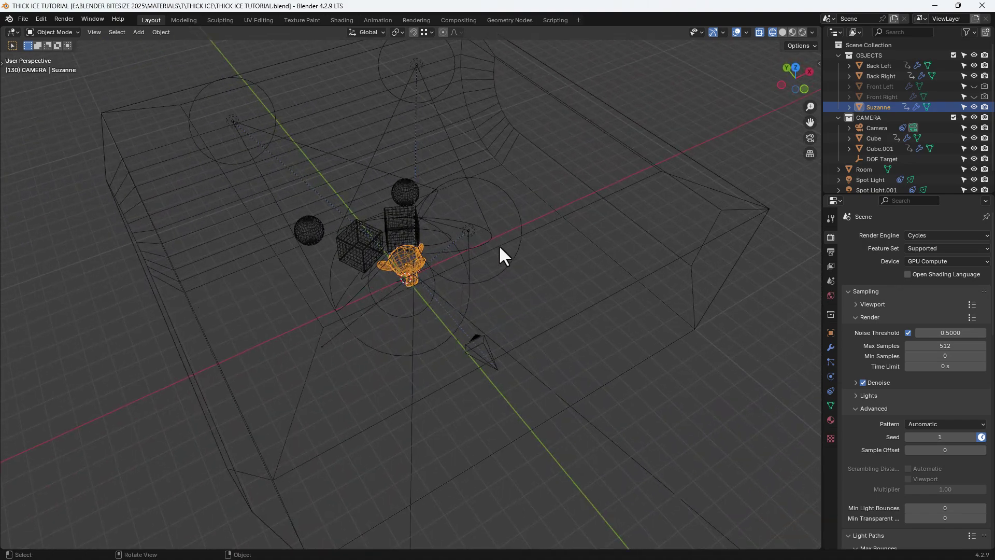
pyautogui.click(472, 228)
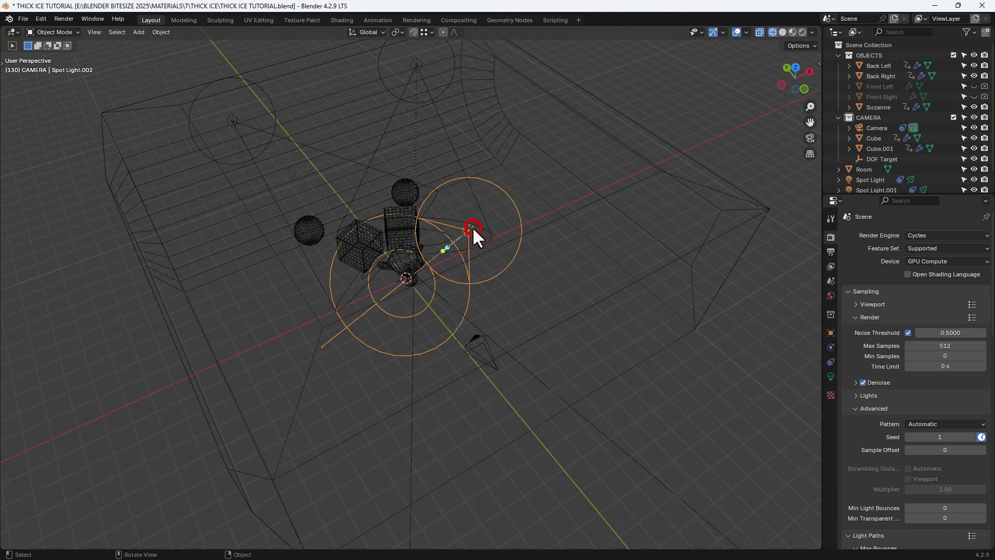
pyautogui.click(415, 62)
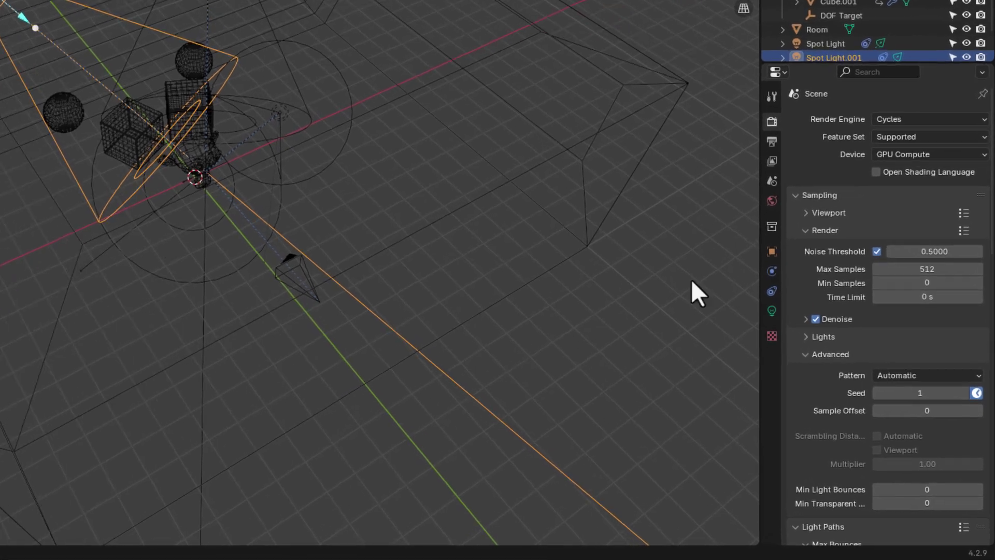
pyautogui.click(771, 317)
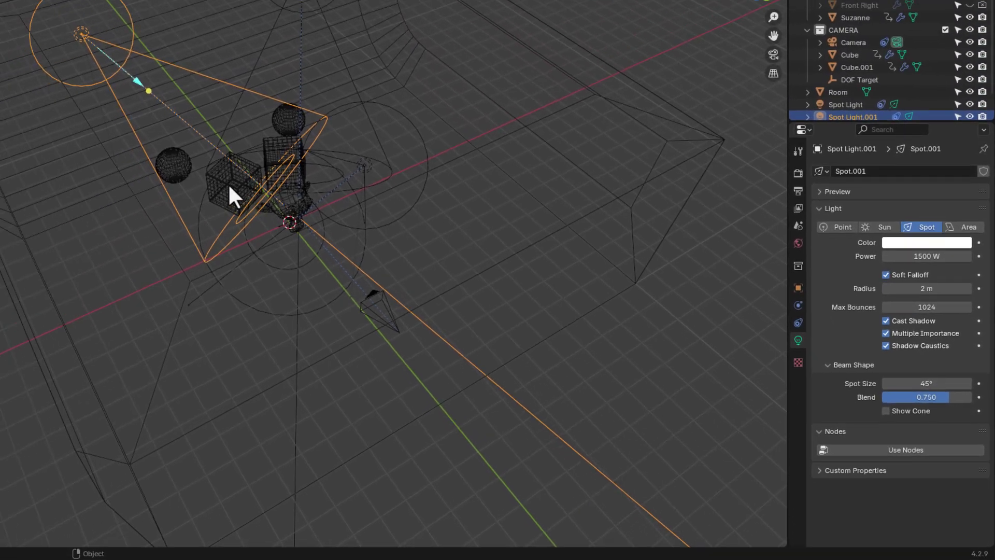
# Inspect Cube.001 up close and show its modifier settings
pyautogui.click(229, 186)
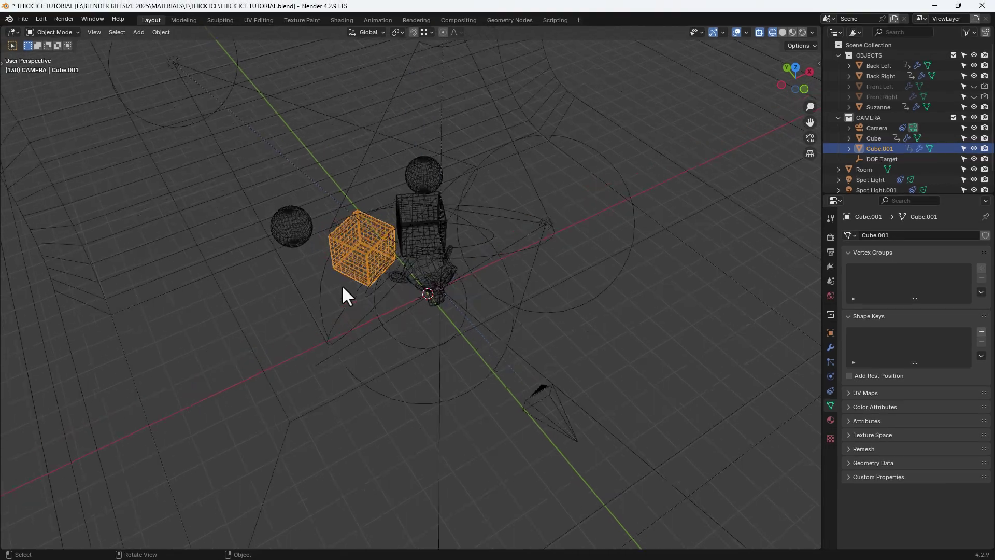
pyautogui.press('KP_Decimal')
pyautogui.moveTo(341, 285); pyautogui.dragTo(374, 266, button='middle')
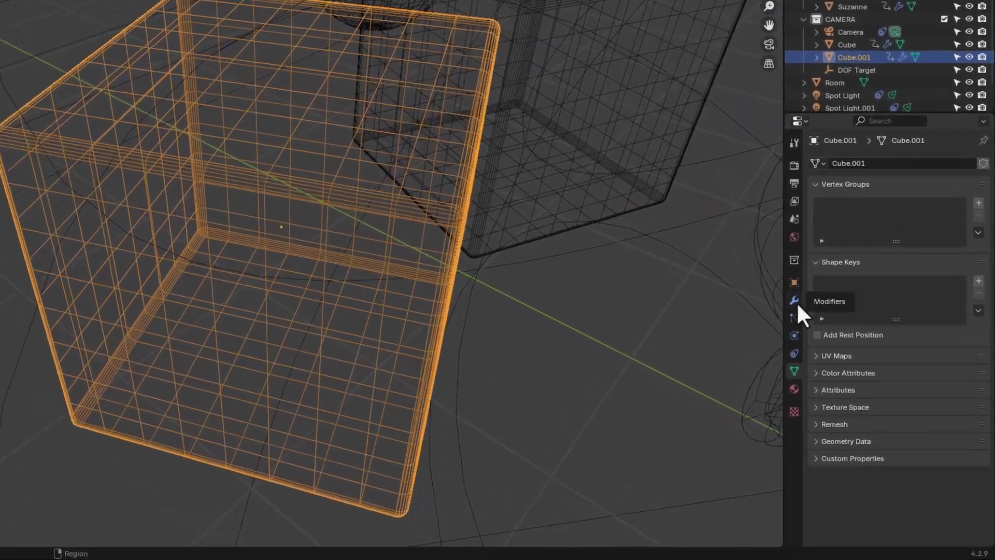
pyautogui.click(815, 328)
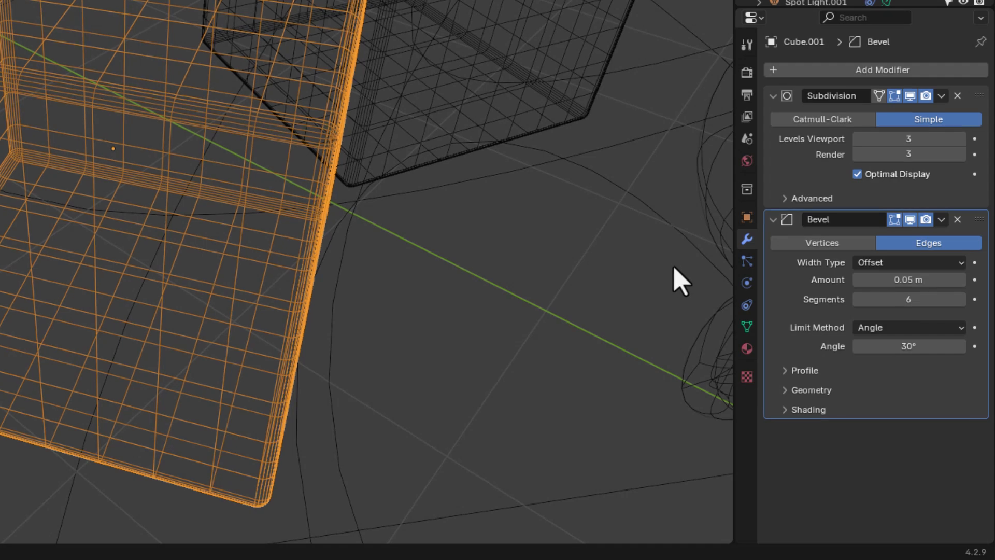
pyautogui.scroll(-8, 680, 282)
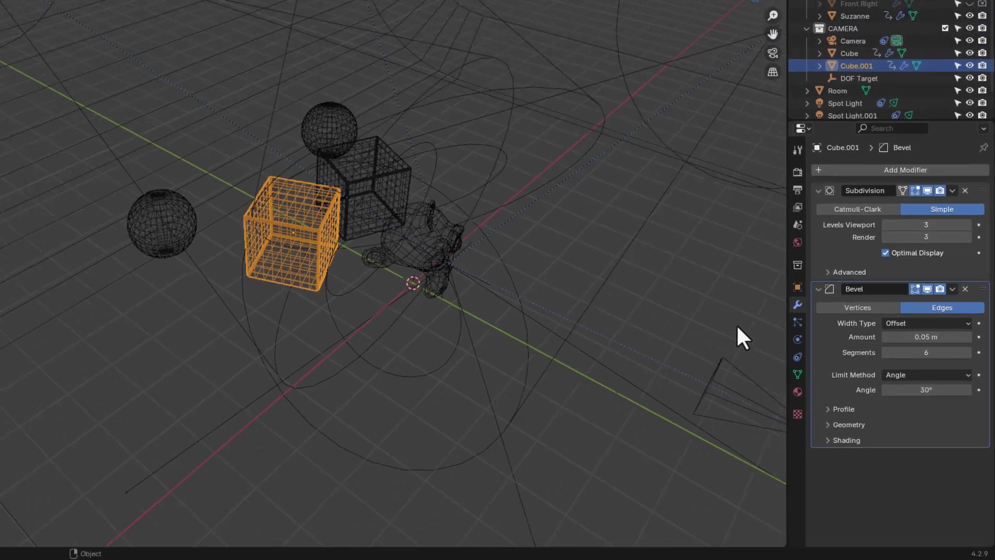
pyautogui.scroll(-5, 736, 325)
pyautogui.moveTo(732, 323); pyautogui.dragTo(684, 330, button='middle')
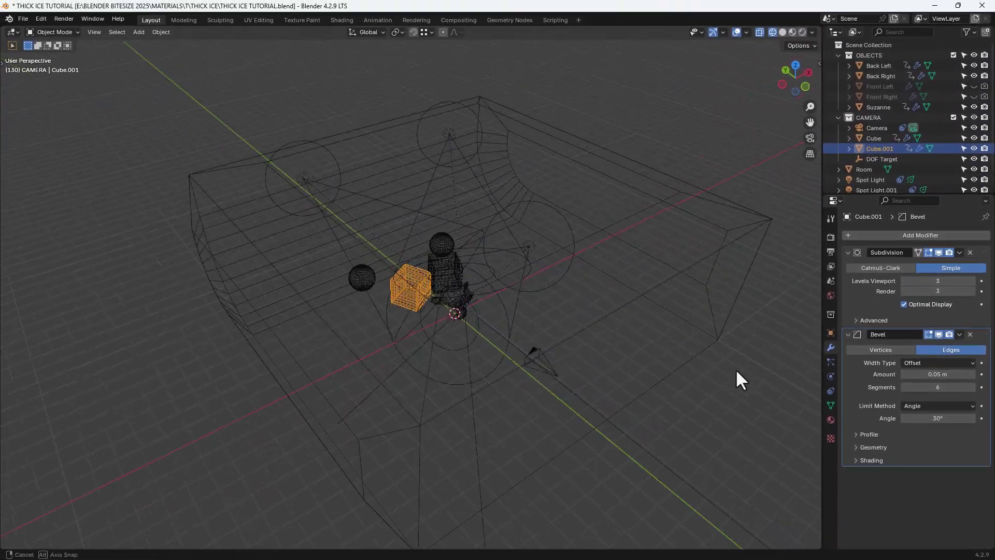
pyautogui.moveTo(736, 372); pyautogui.dragTo(636, 282, button='middle')
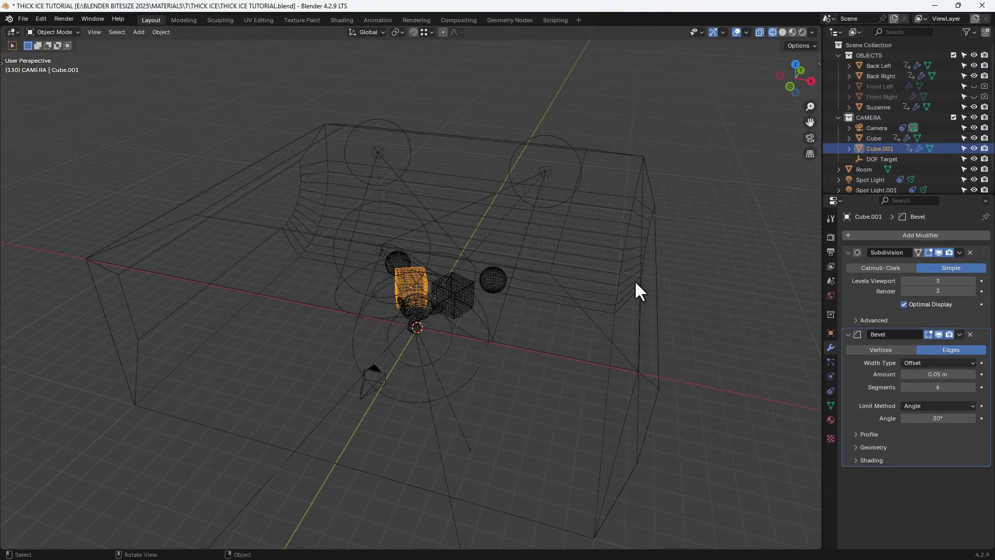
# Show the Room object's ROOF LIGHT material in the Shading workspace and set the viewport to rendered shading
pyautogui.click(622, 249)
pyautogui.click(830, 420)
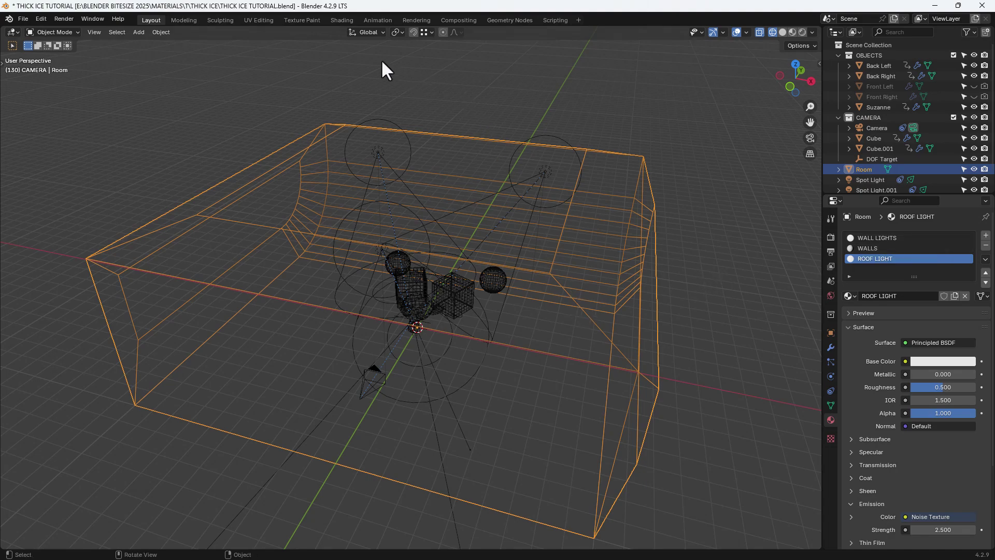
pyautogui.click(340, 19)
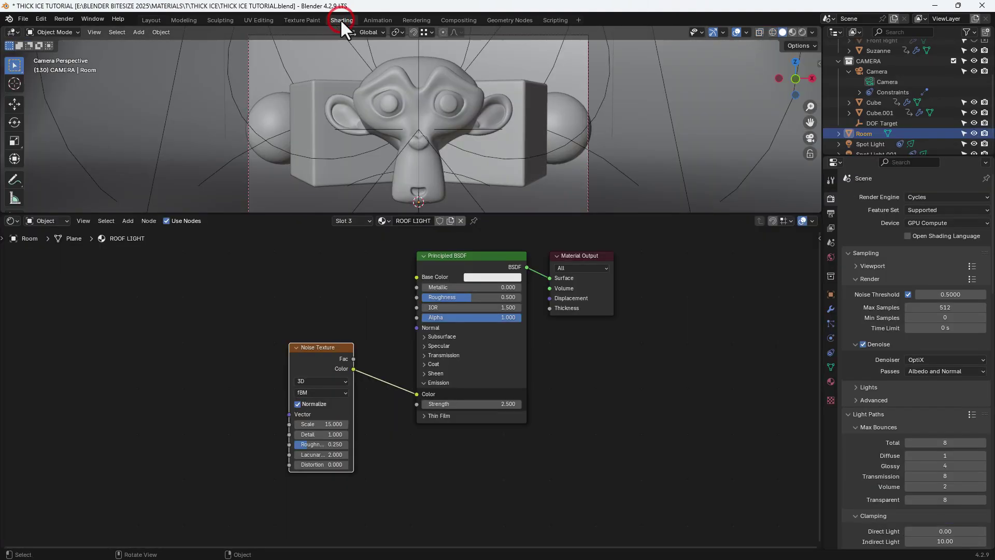
pyautogui.click(803, 32)
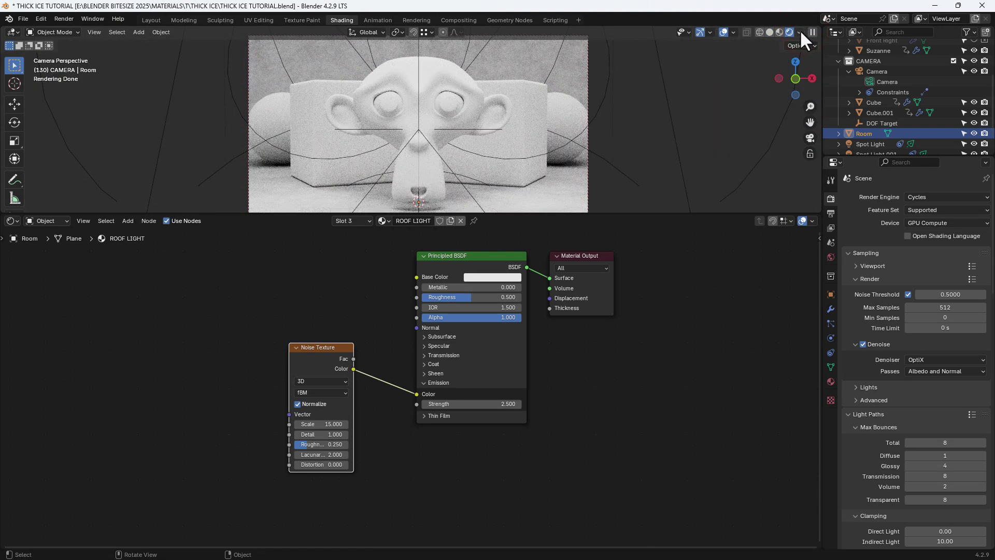
# Create a new material on Suzanne, delete its Principled BSDF node and name the material THICK ICE
pyautogui.click(431, 83)
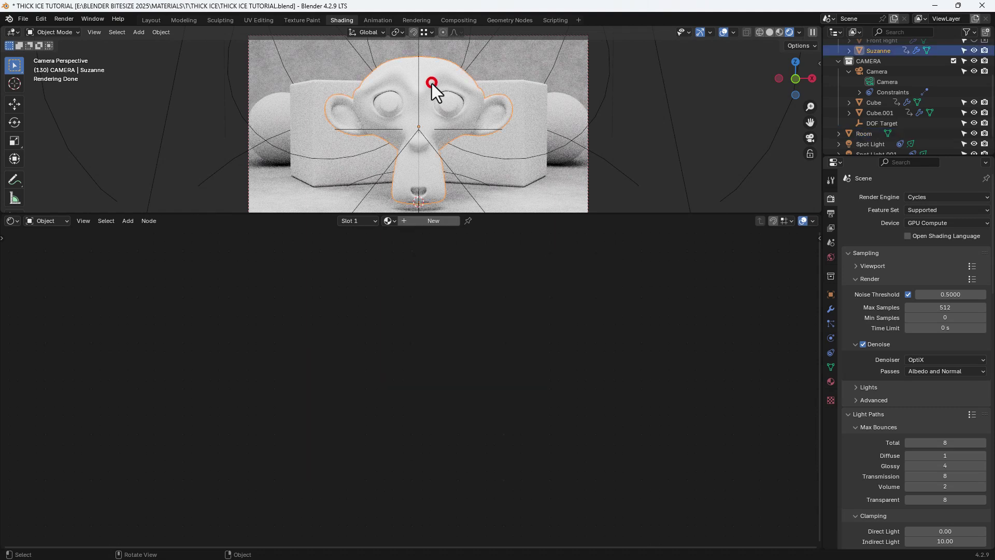
pyautogui.click(430, 222)
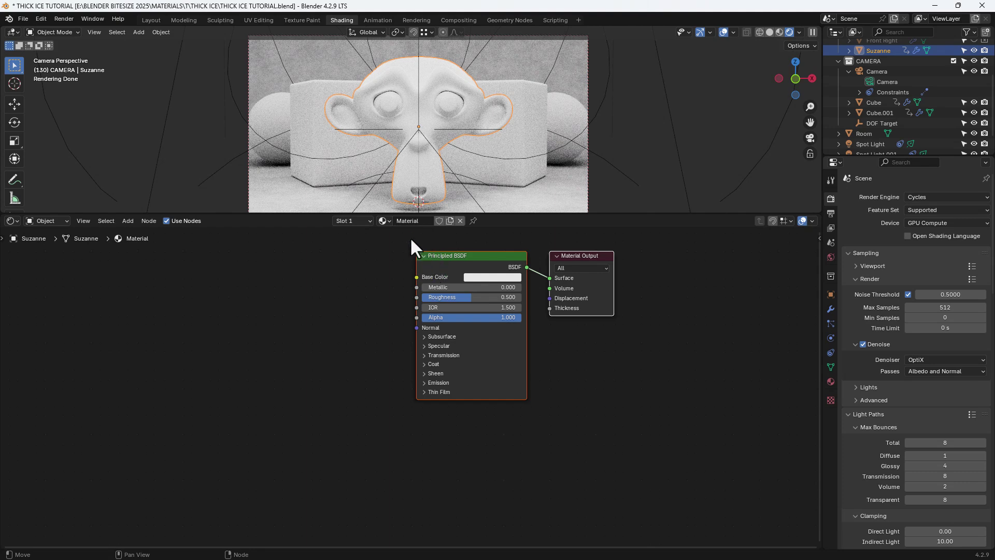
pyautogui.click(435, 279)
pyautogui.press('x')
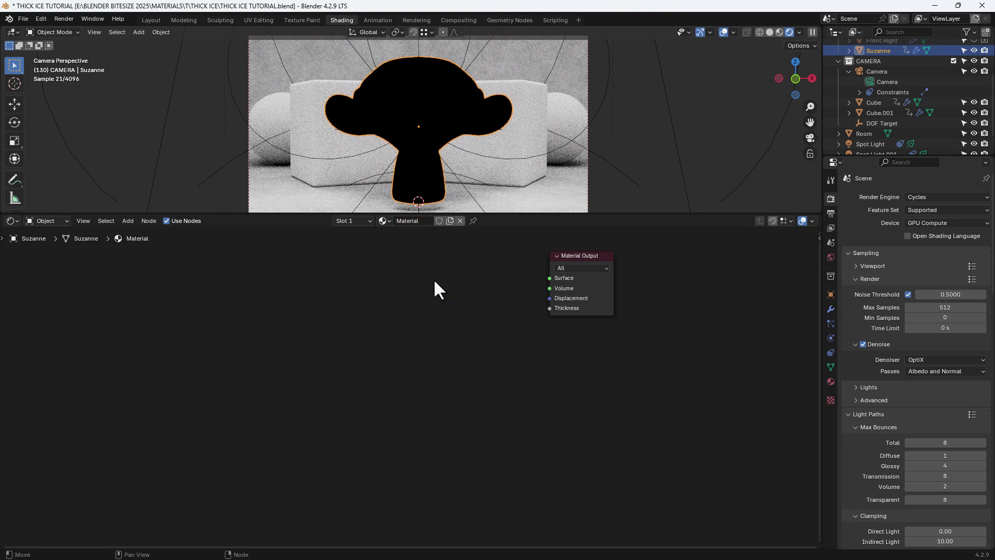
pyautogui.write('THICK ICE')
pyautogui.press('Return')
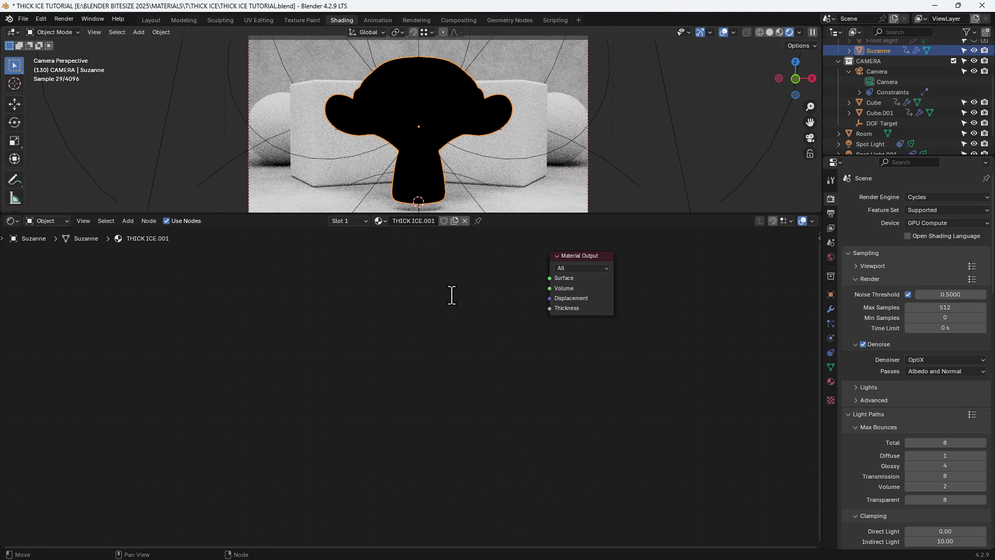
# Add a Glass BSDF node beside the Material Output node
pyautogui.moveTo(452, 295); pyautogui.dragTo(446, 359, button='middle')
pyautogui.scroll(2, 487, 312)
pyautogui.scroll(2, 480, 355)
pyautogui.scroll(-1, 437, 352)
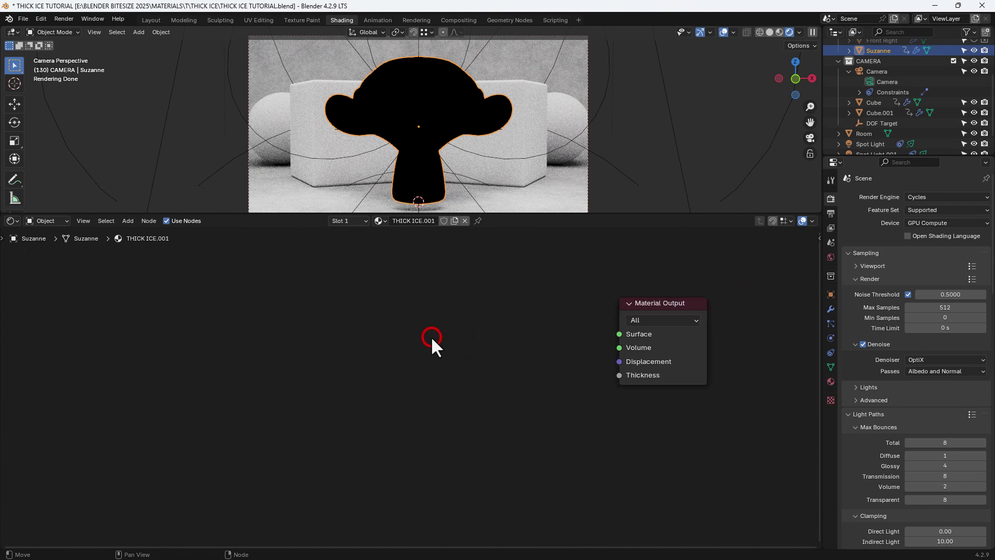
pyautogui.hotkey('shift', 'a')
pyautogui.write('GL')
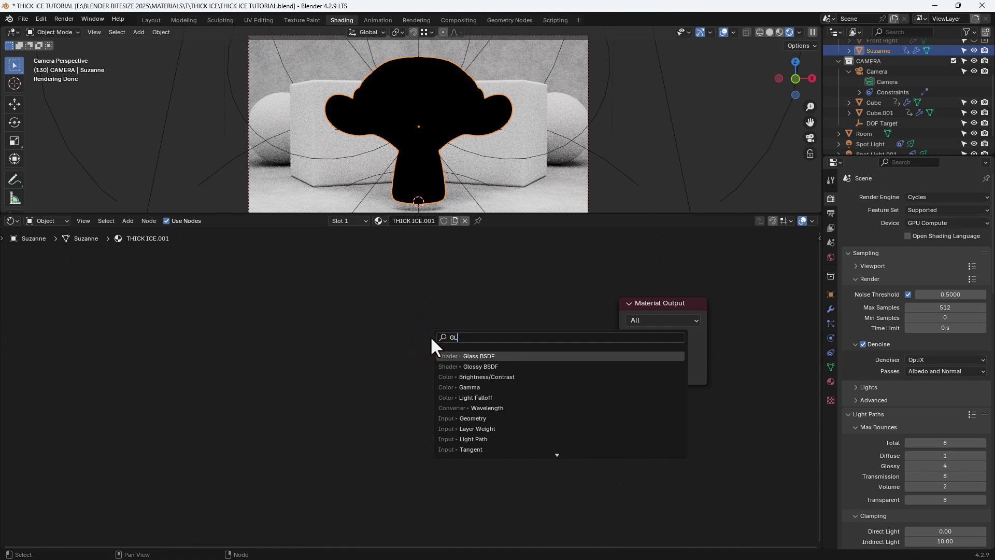
pyautogui.write('ASS')
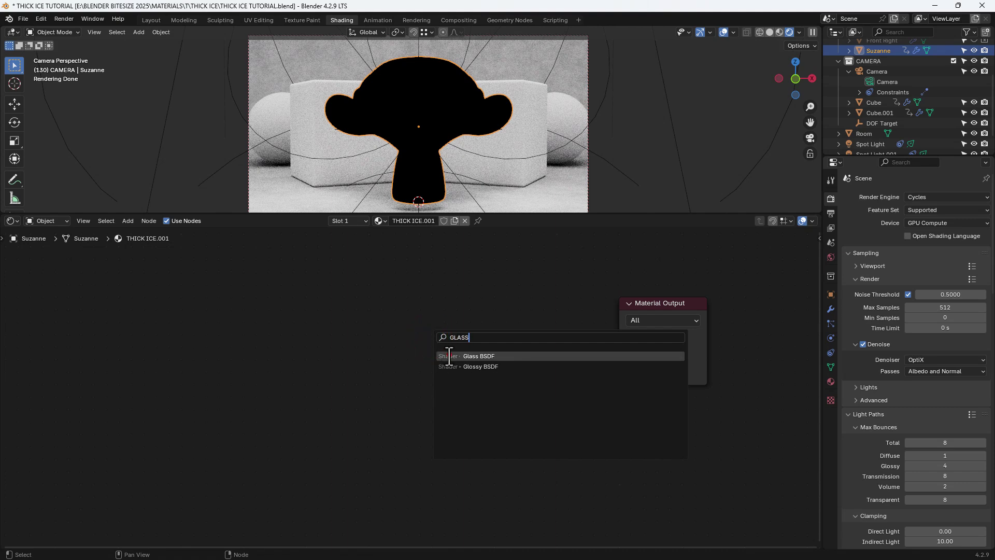
pyautogui.click(449, 356)
pyautogui.click(434, 270)
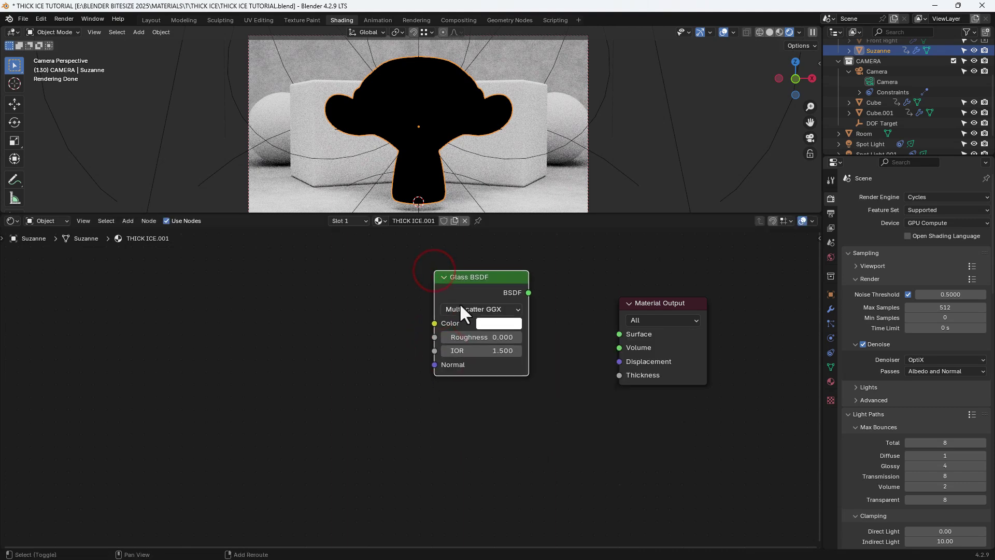
# Duplicate the Glass BSDF node straight down so the copy sits directly beneath the original
pyautogui.hotkey('shift', 'd')
pyautogui.press('y')
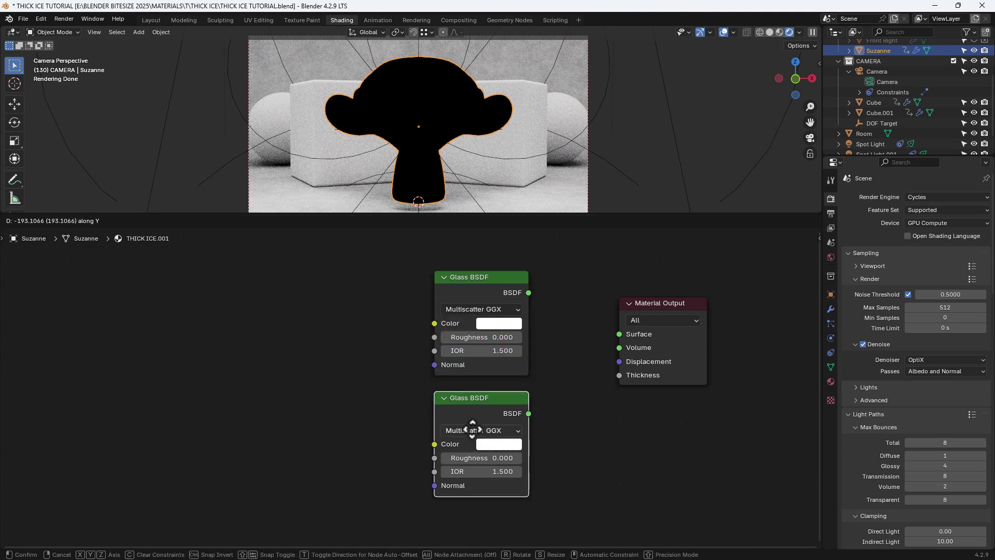
pyautogui.click(473, 429)
# Add a Layer Weight node directly above the two Glass BSDF nodes
pyautogui.moveTo(547, 311); pyautogui.dragTo(546, 393, button='middle')
pyautogui.hotkey('shift', 'a')
pyautogui.click(507, 306)
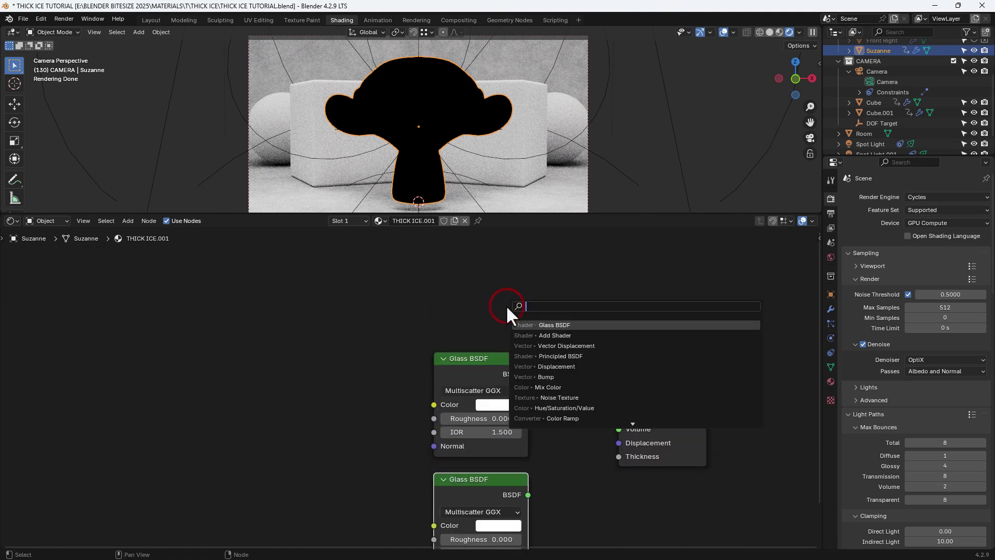
pyautogui.write('LAYER')
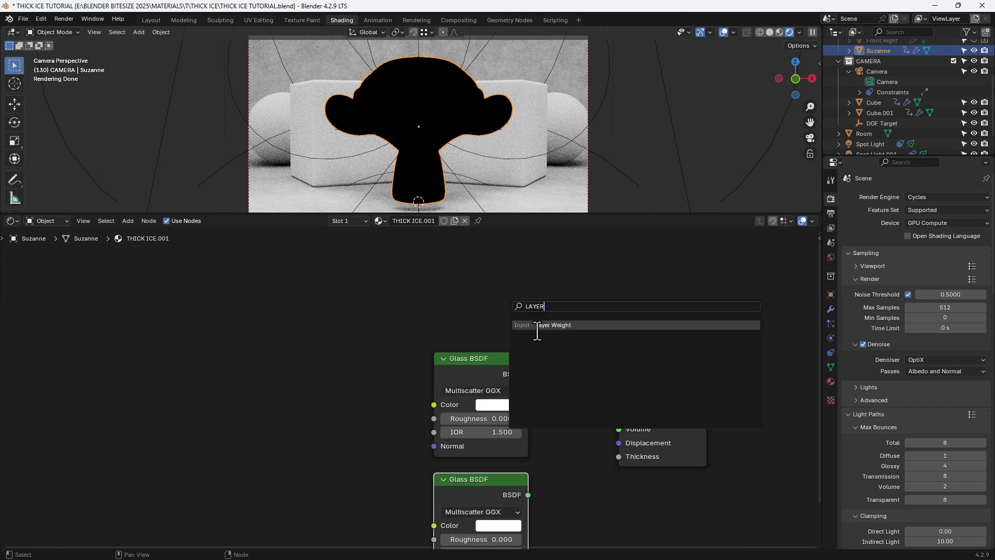
pyautogui.click(538, 324)
pyautogui.click(433, 263)
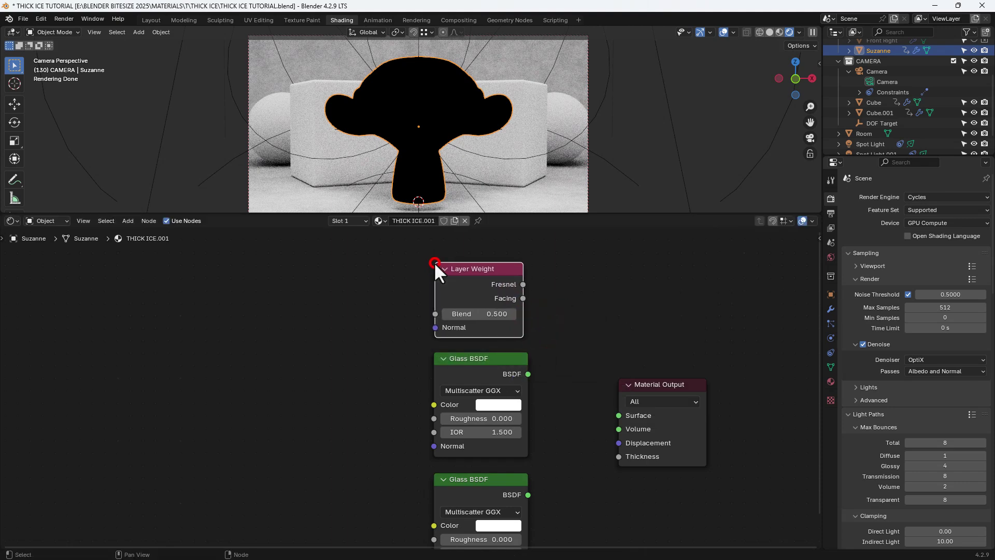
# Align the Layer Weight node and both Glass BSDF nodes into one evenly spaced vertical column
pyautogui.keyDown('ctrl'); pyautogui.moveTo(420, 263); pyautogui.dragTo(421, 296, button='right'); pyautogui.keyUp('ctrl')
pyautogui.moveTo(421, 296); pyautogui.dragTo(460, 502)
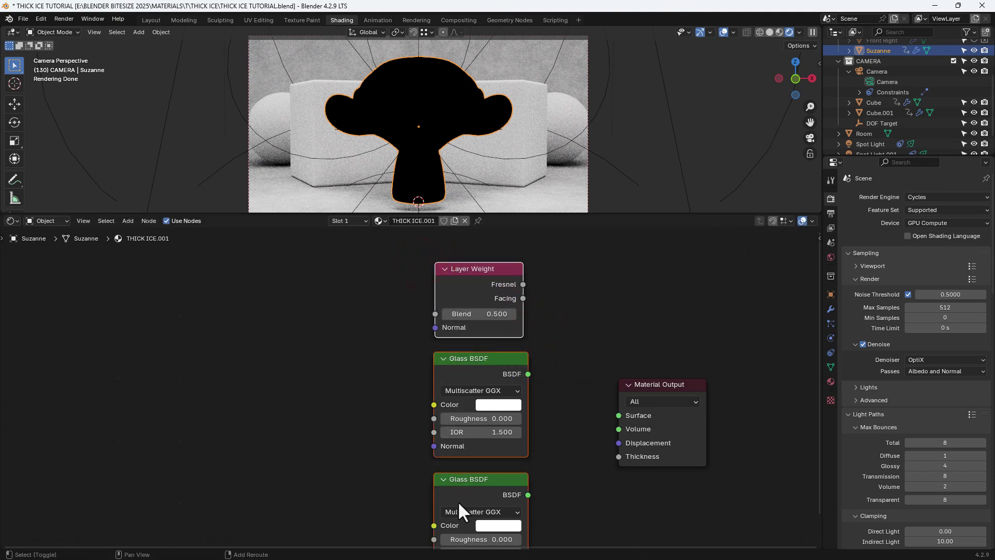
pyautogui.hotkey('shift', '=')
# Combine the two Glass BSDF nodes with a Mix Shader and connect it to the Surface of the repositioned Material Output
pyautogui.moveTo(570, 407); pyautogui.dragTo(512, 366, button='middle')
pyautogui.click(607, 342)
pyautogui.moveTo(608, 344); pyautogui.dragTo(661, 281)
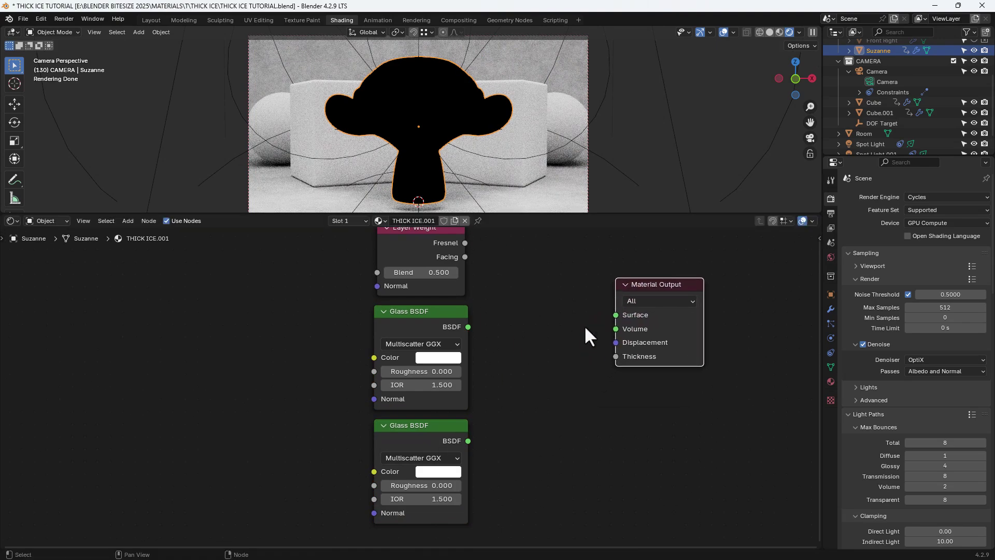
pyautogui.click(583, 325)
pyautogui.keyDown('ctrl'); pyautogui.keyDown('shift'); pyautogui.moveTo(423, 468); pyautogui.dragTo(430, 370, button='right'); pyautogui.keyUp('shift'); pyautogui.keyUp('ctrl')
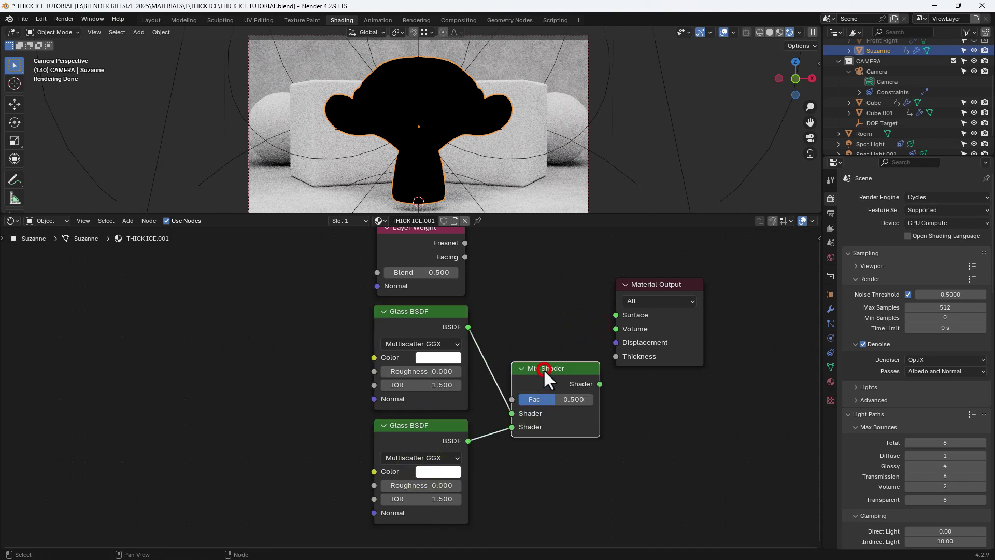
pyautogui.moveTo(544, 369); pyautogui.dragTo(539, 289)
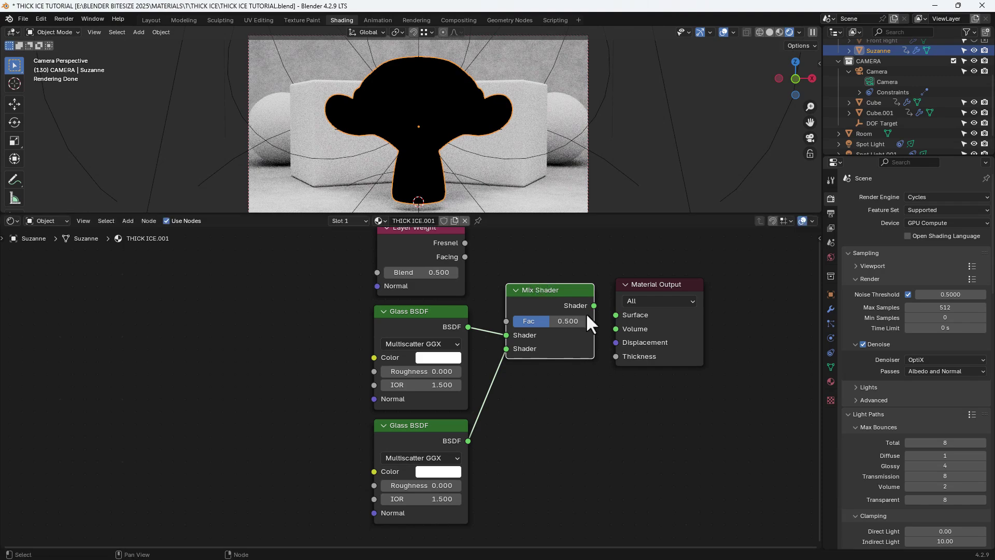
pyautogui.moveTo(592, 305); pyautogui.dragTo(609, 315)
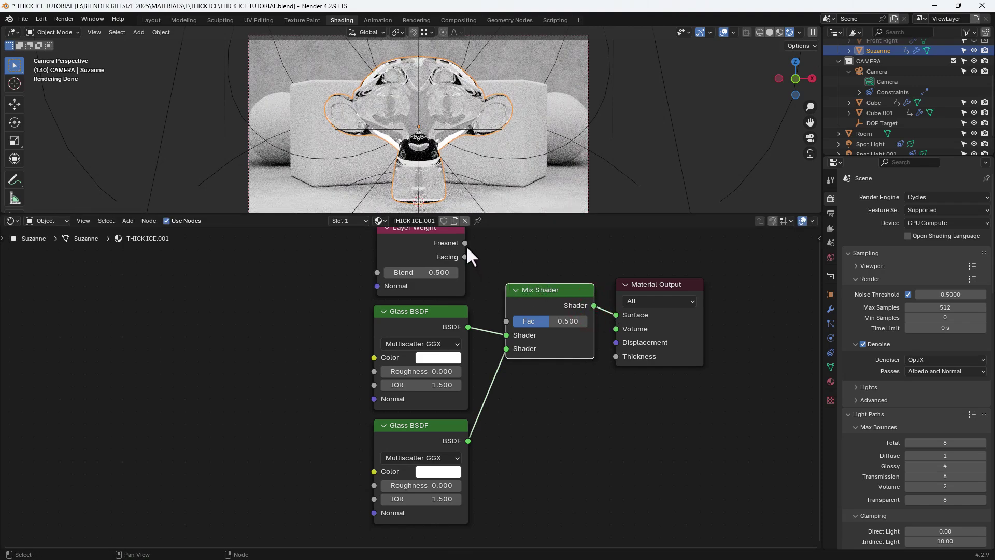
# Connect the Layer Weight's Fresnel output to the Mix Shader's Fac input and set the Layer Weight's Blend to 0.25
pyautogui.moveTo(464, 243); pyautogui.dragTo(507, 320)
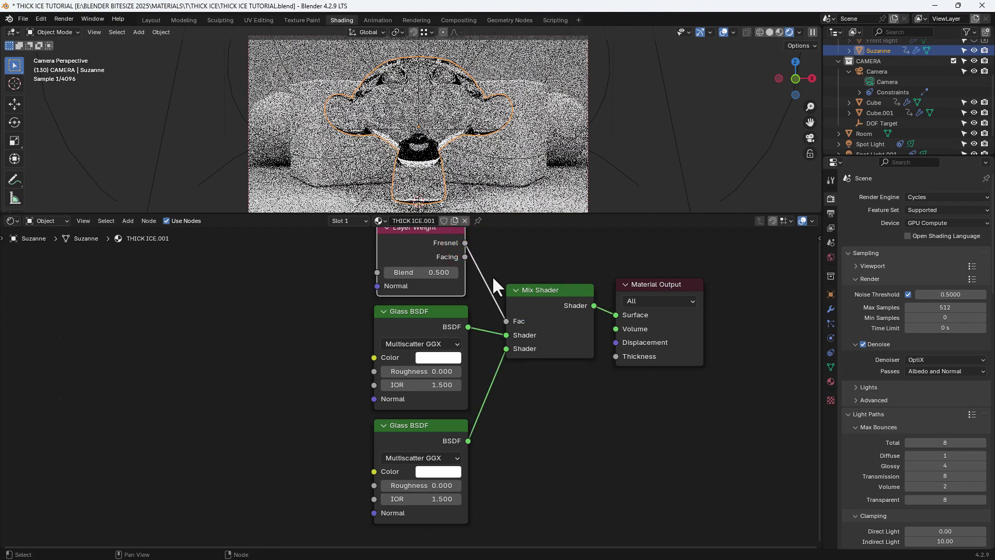
pyautogui.moveTo(495, 265); pyautogui.dragTo(514, 276, button='middle')
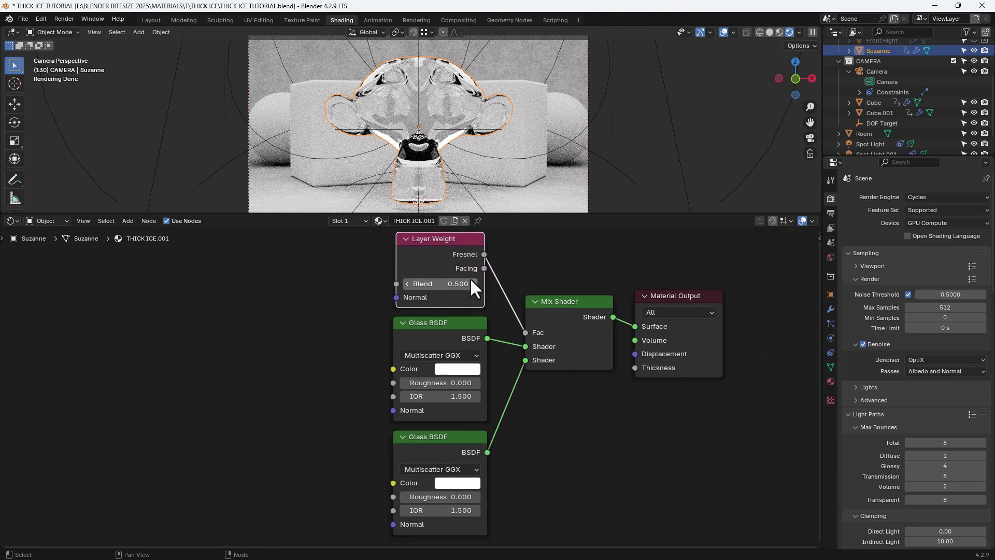
pyautogui.click(455, 283)
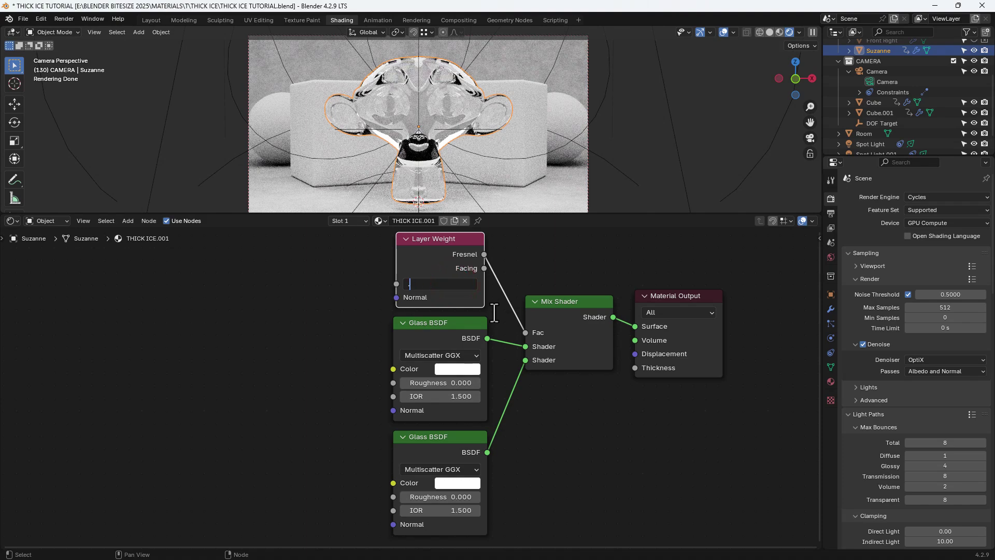
pyautogui.write('.25')
pyautogui.press('Return')
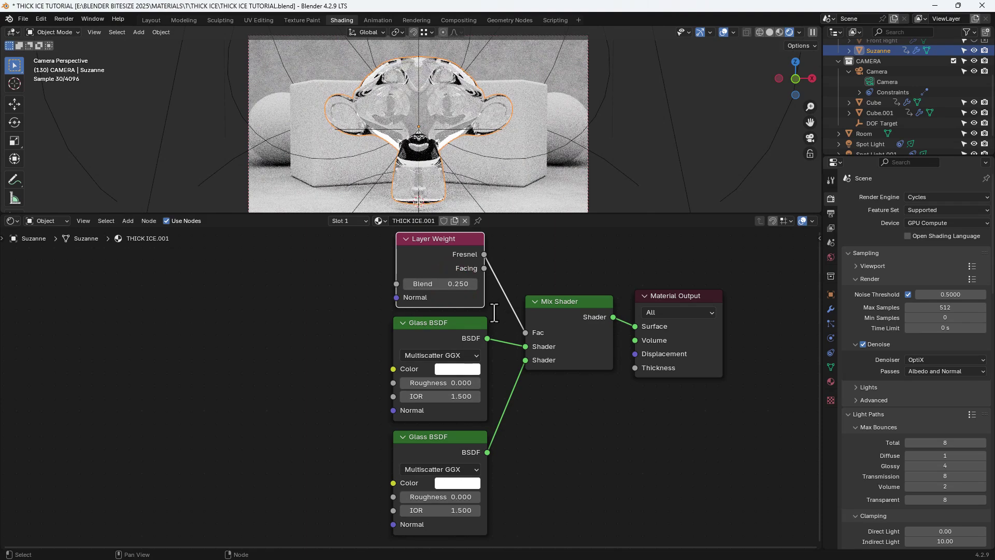
# Set the upper Glass BSDF to Beckmann distribution with Roughness 0.2 and IOR 1.3
pyautogui.click(455, 357)
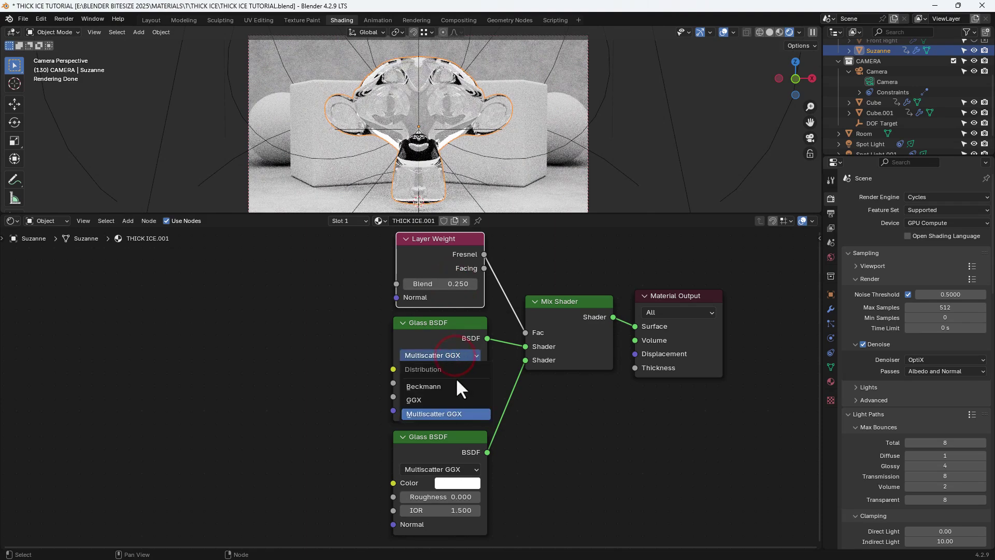
pyautogui.click(456, 382)
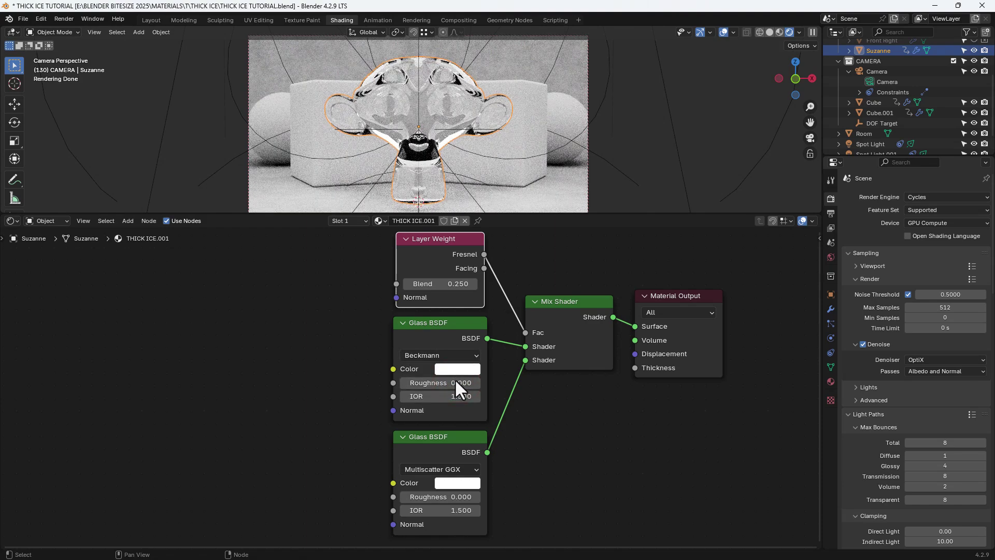
pyautogui.click(455, 381)
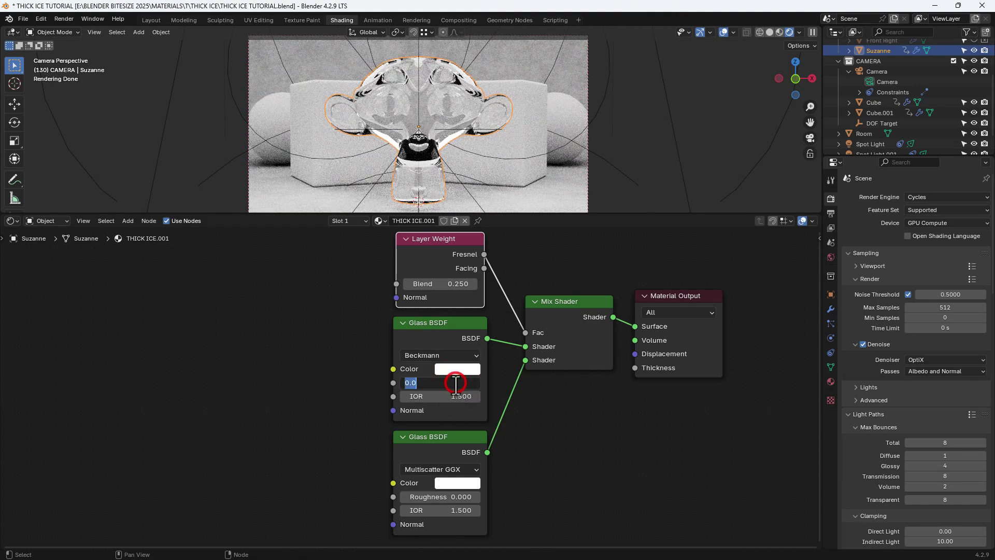
pyautogui.write('.2')
pyautogui.press('Return')
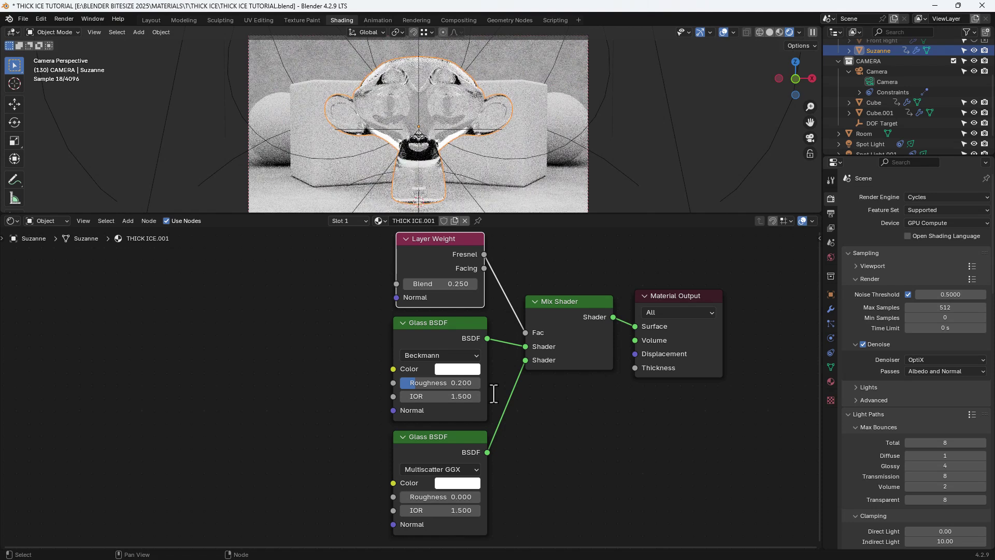
pyautogui.click(459, 399)
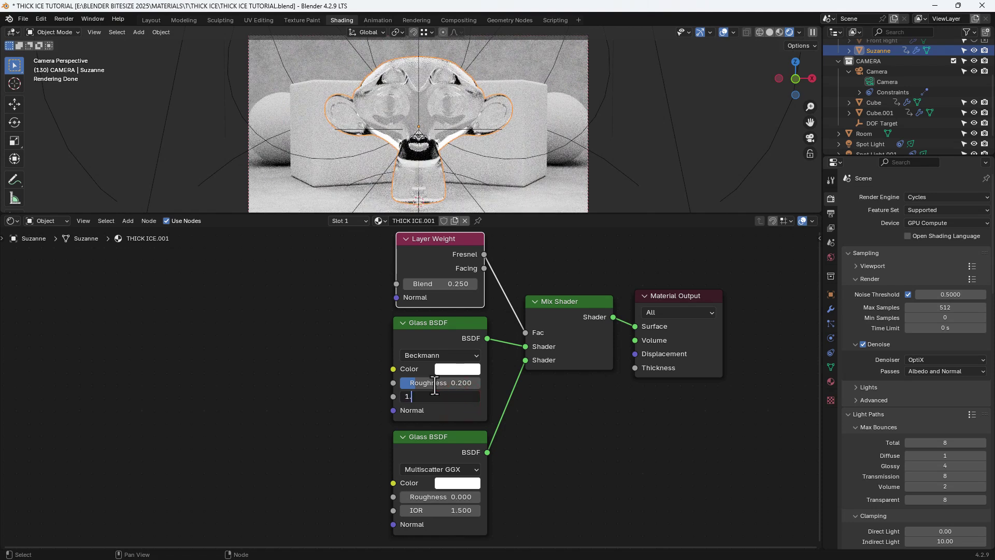
pyautogui.write('1.3')
pyautogui.press('Return')
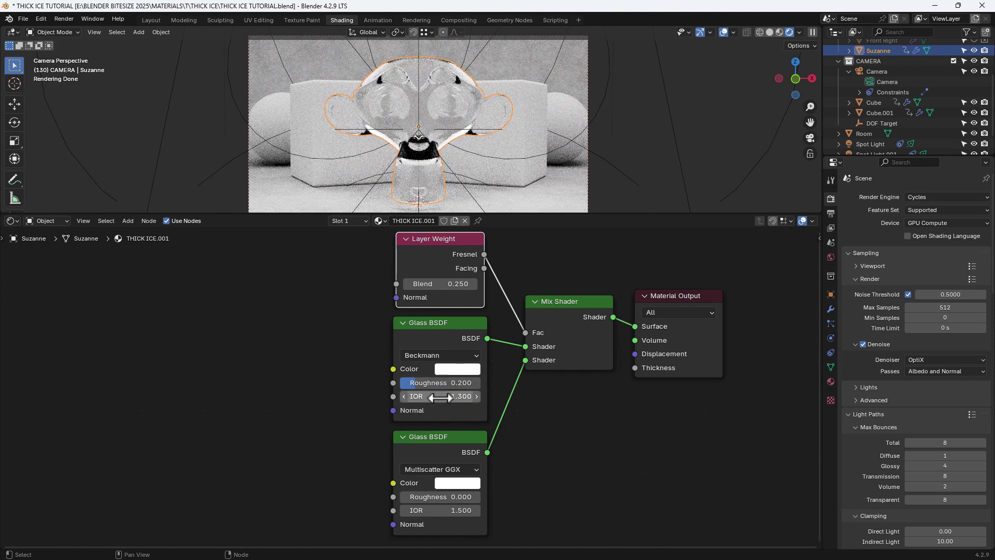
# Set the lower Glass BSDF to Beckmann distribution with Roughness 0.75 and IOR 1.3
pyautogui.click(450, 469)
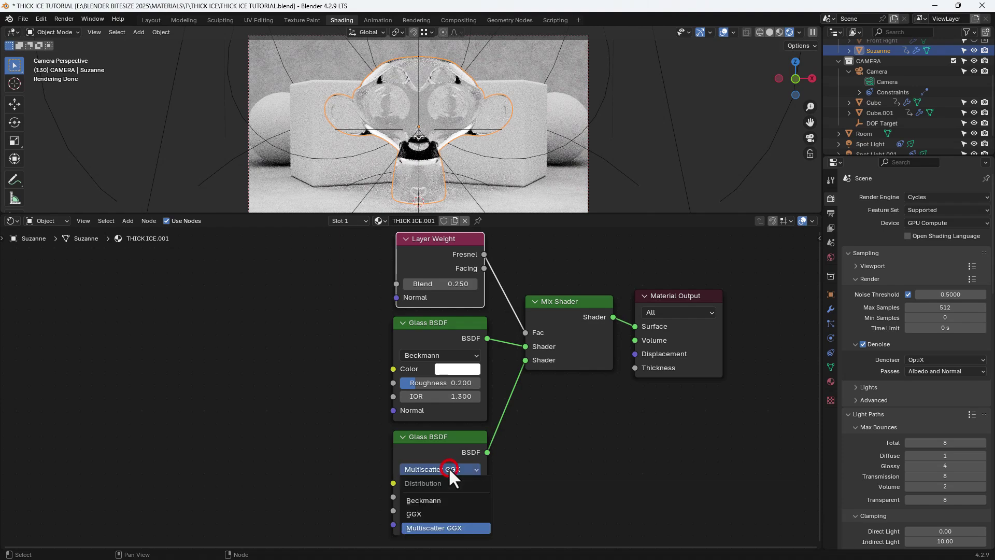
pyautogui.click(444, 500)
pyautogui.click(440, 493)
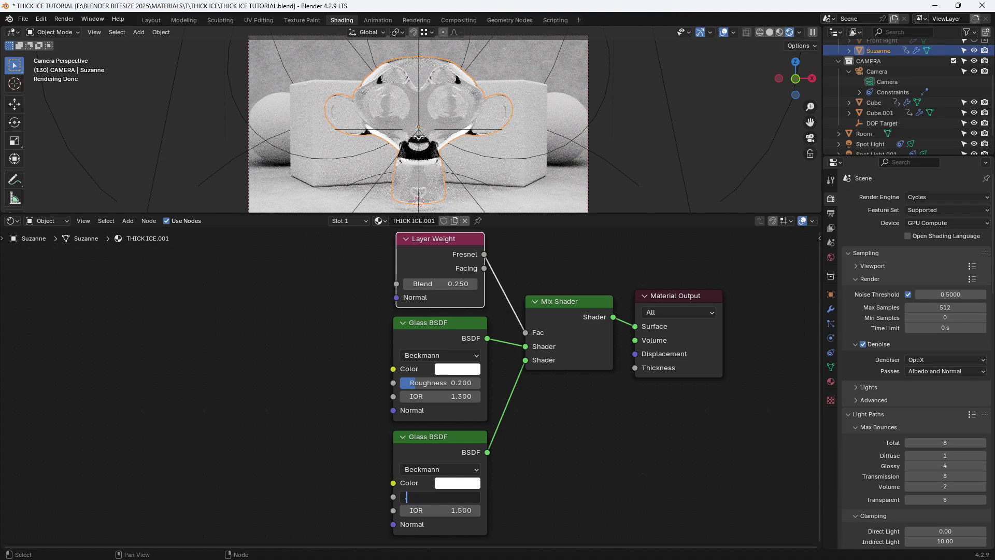
pyautogui.write('.75')
pyautogui.press('Return')
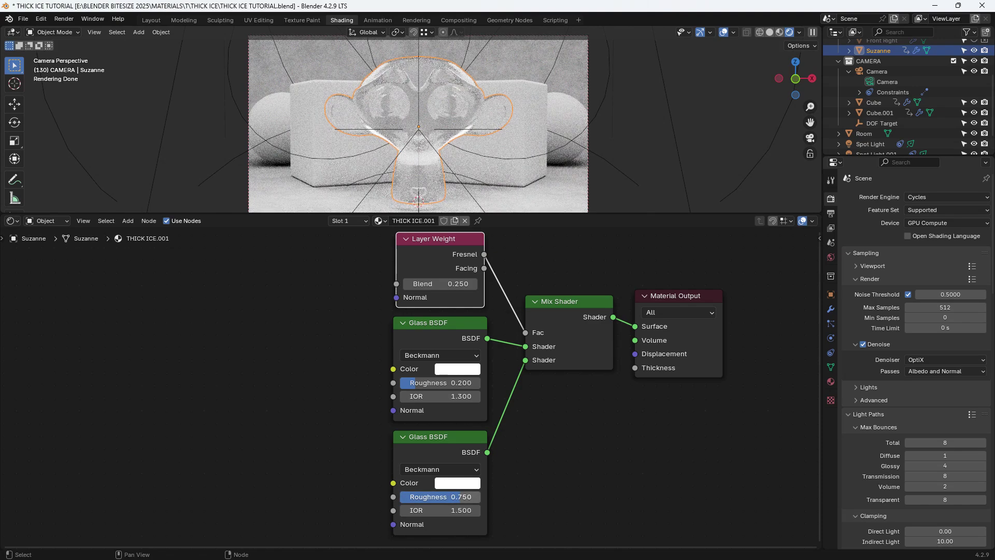
pyautogui.click(443, 510)
pyautogui.write('1')
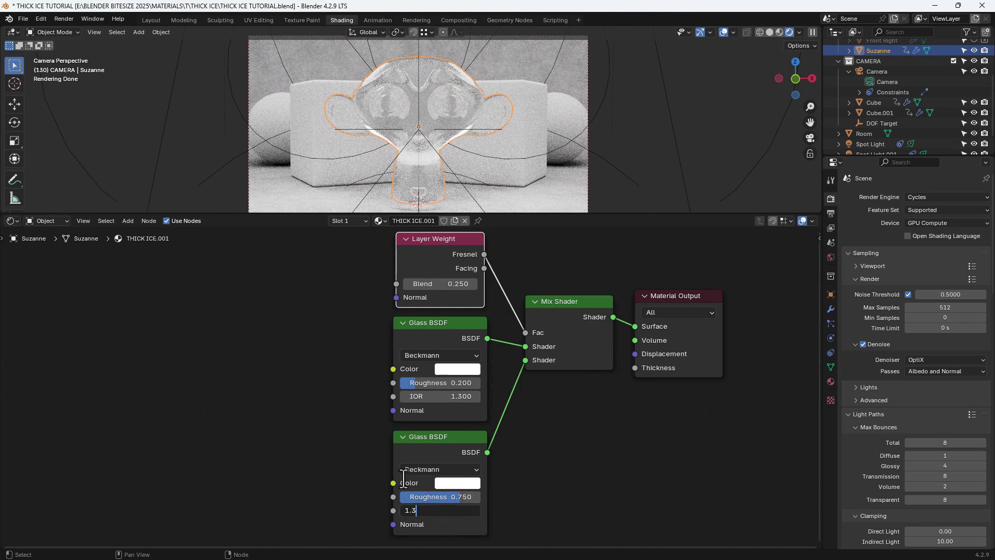
pyautogui.write('.3')
pyautogui.press('Return')
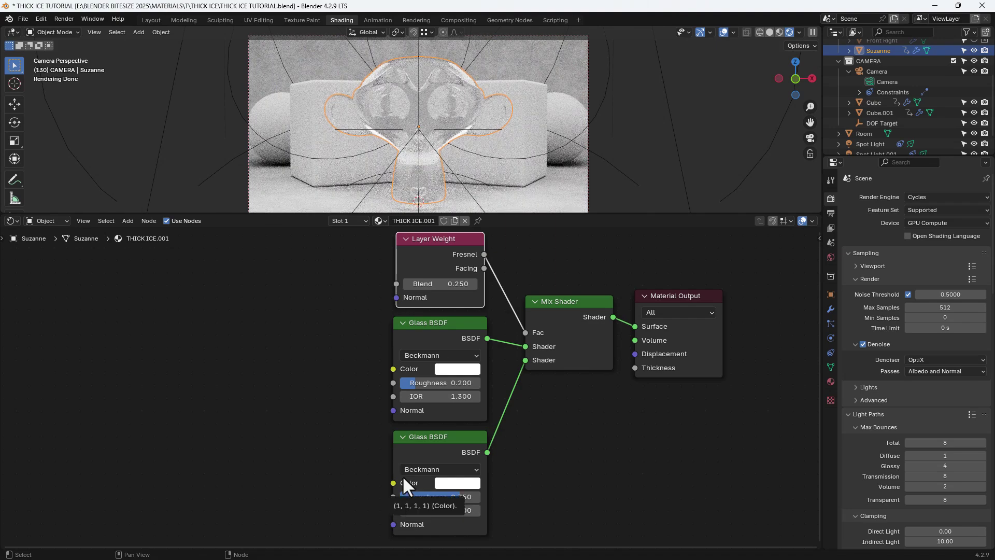
# Tint the upper Glass BSDF's color pale cyan with Hue 0.5 and Saturation 0.2
pyautogui.click(453, 368)
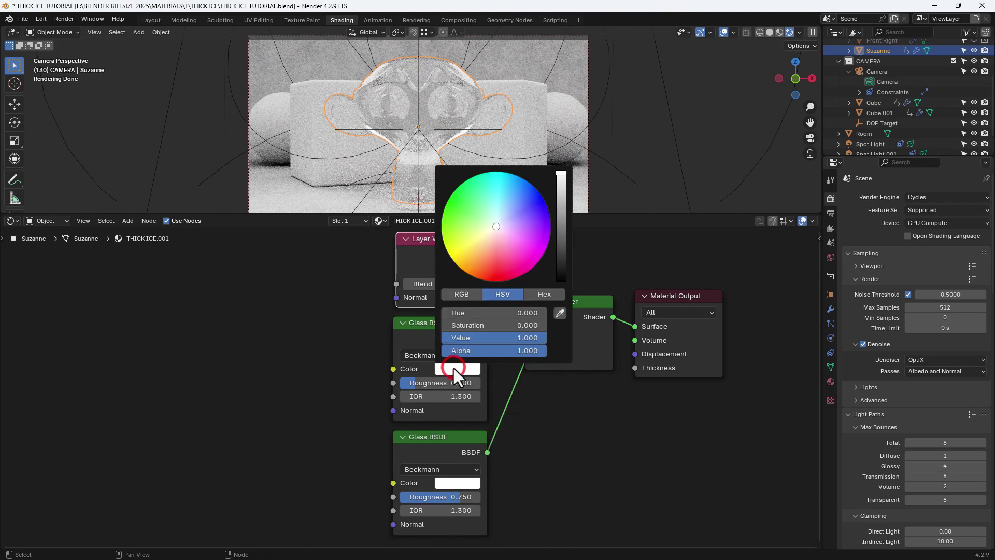
pyautogui.click(496, 222)
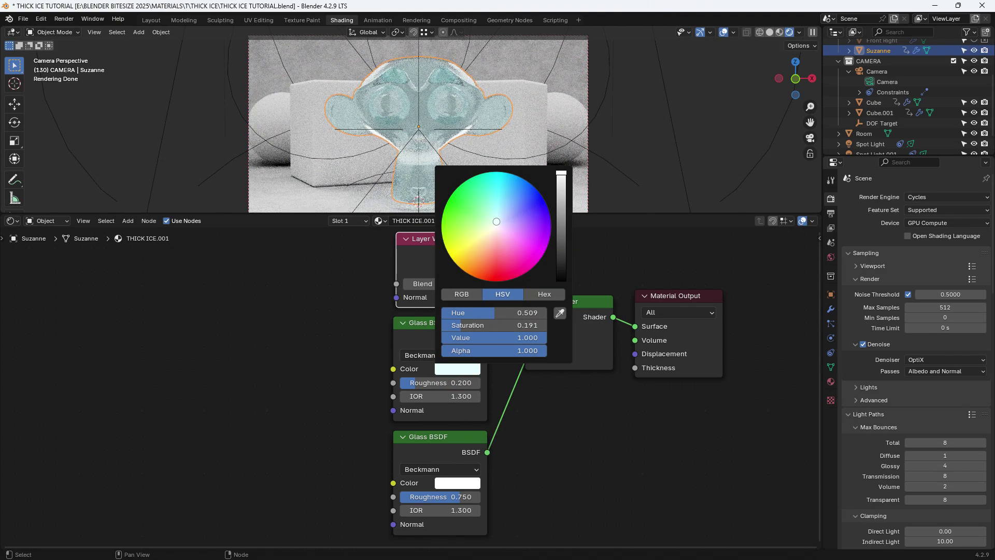
pyautogui.click(493, 314)
pyautogui.write('.5')
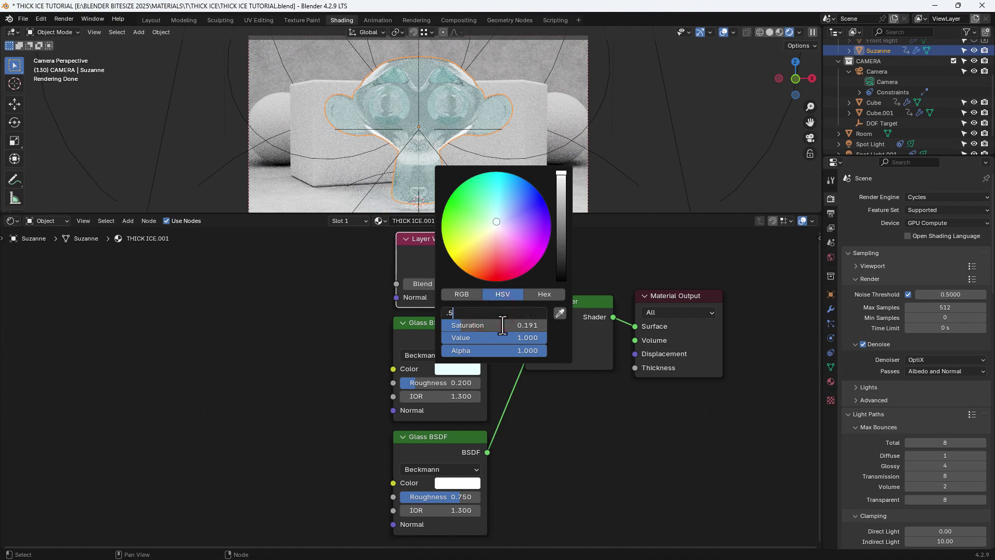
pyautogui.press('Tab')
pyautogui.write('.2')
pyautogui.press('Return')
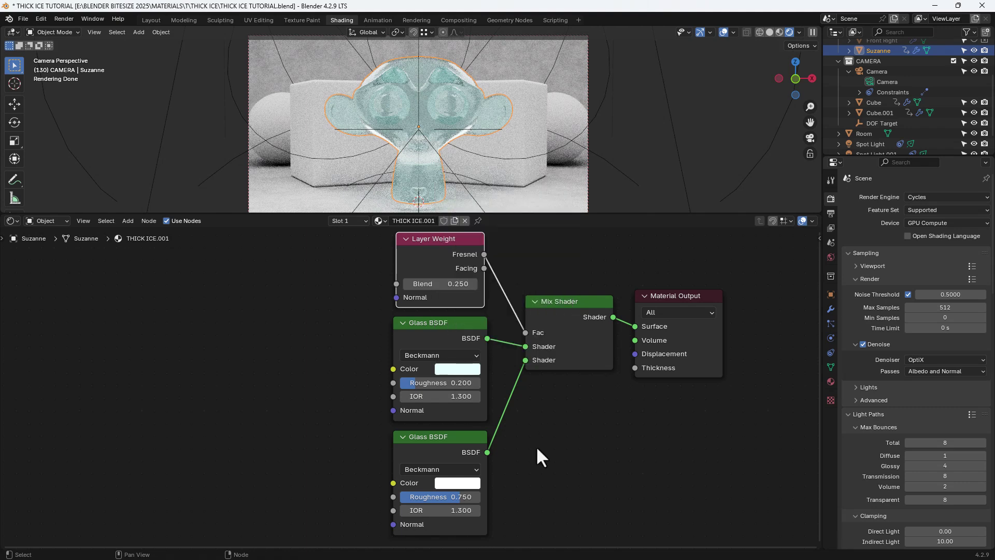
pyautogui.click(536, 445)
# Add a Noise Texture node to the left of the Glass BSDF nodes, with connected Texture Coordinate and Mapping nodes feeding its Vector
pyautogui.scroll(-3, 536, 446)
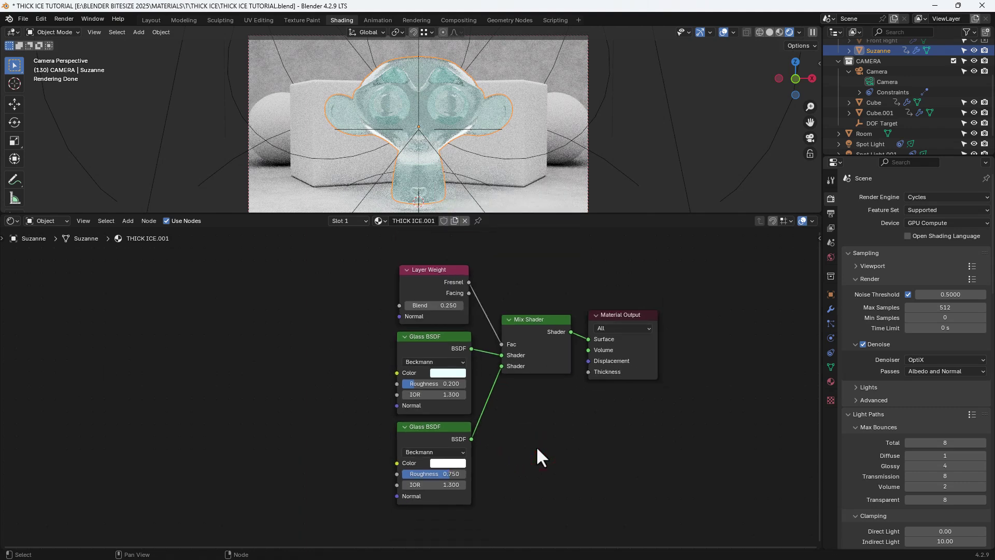
pyautogui.moveTo(535, 446); pyautogui.dragTo(624, 446, button='middle')
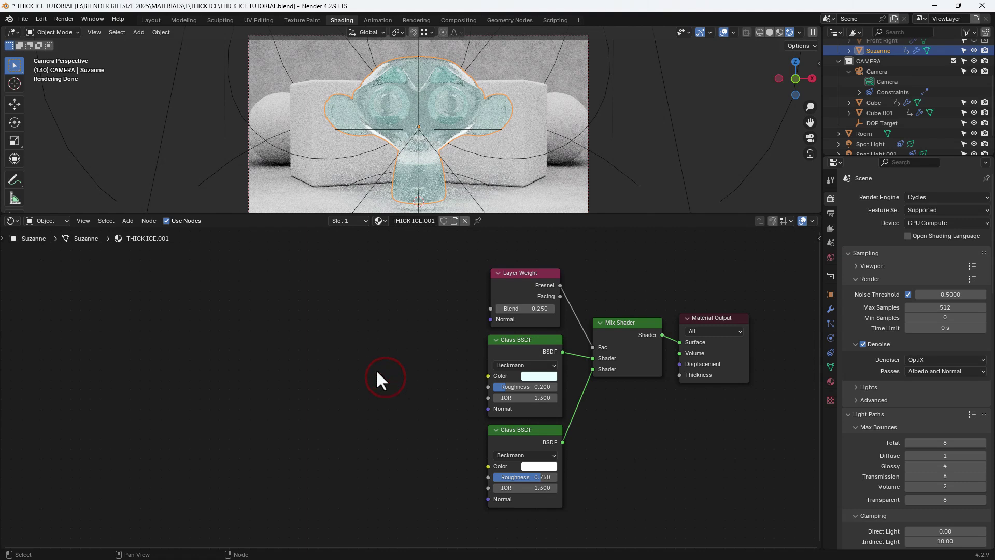
pyautogui.hotkey('shift', 'a')
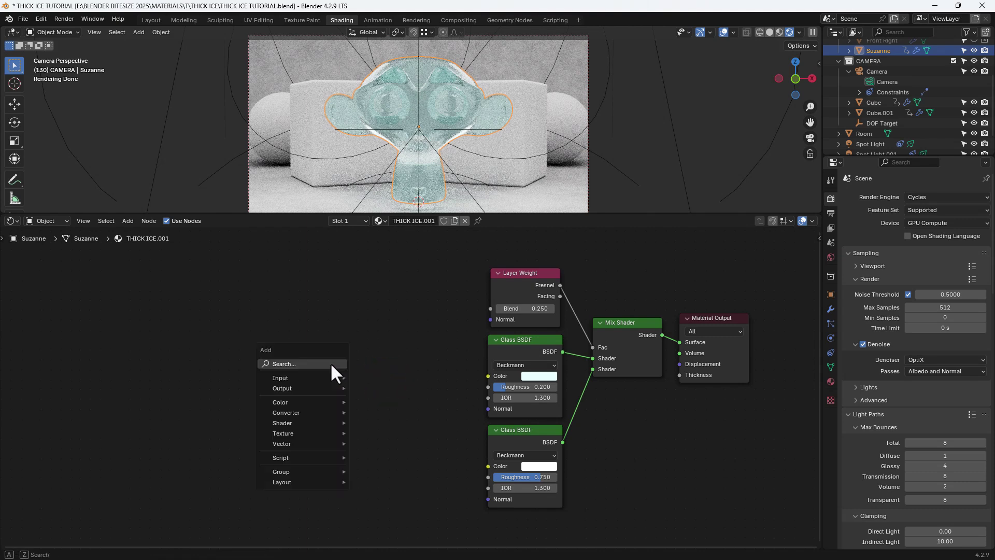
pyautogui.click(330, 363)
pyautogui.write('N')
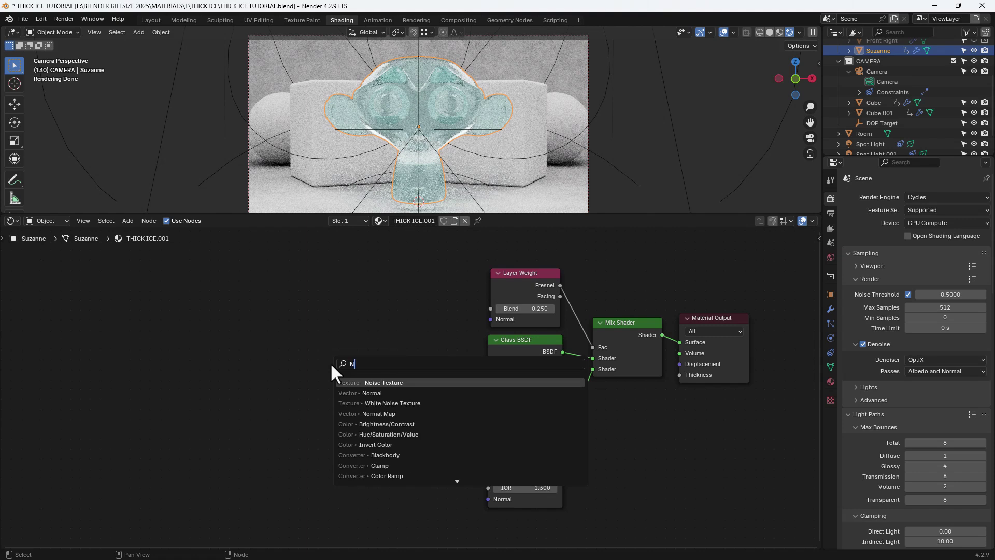
pyautogui.write('oise')
pyautogui.press('Return')
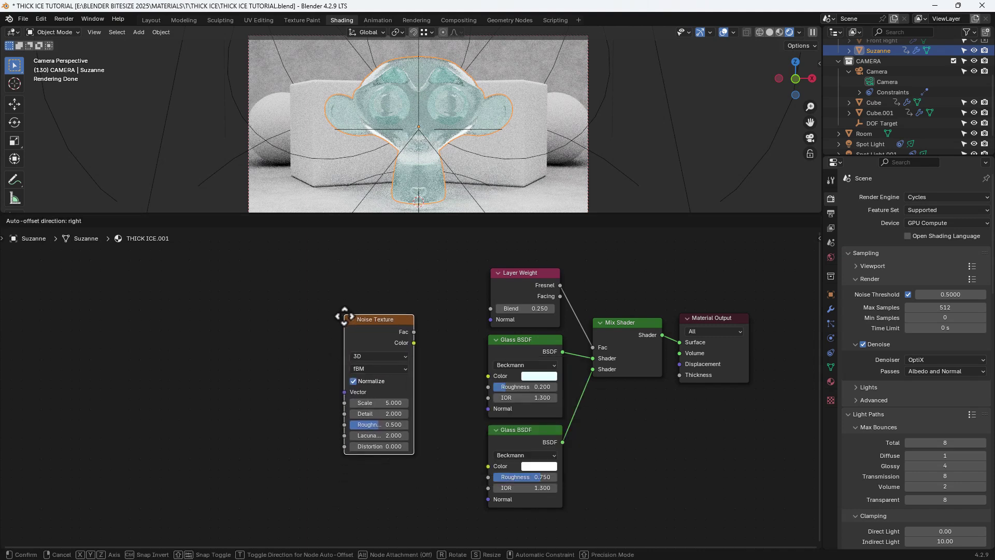
pyautogui.click(343, 324)
pyautogui.hotkey('ctrl', 't')
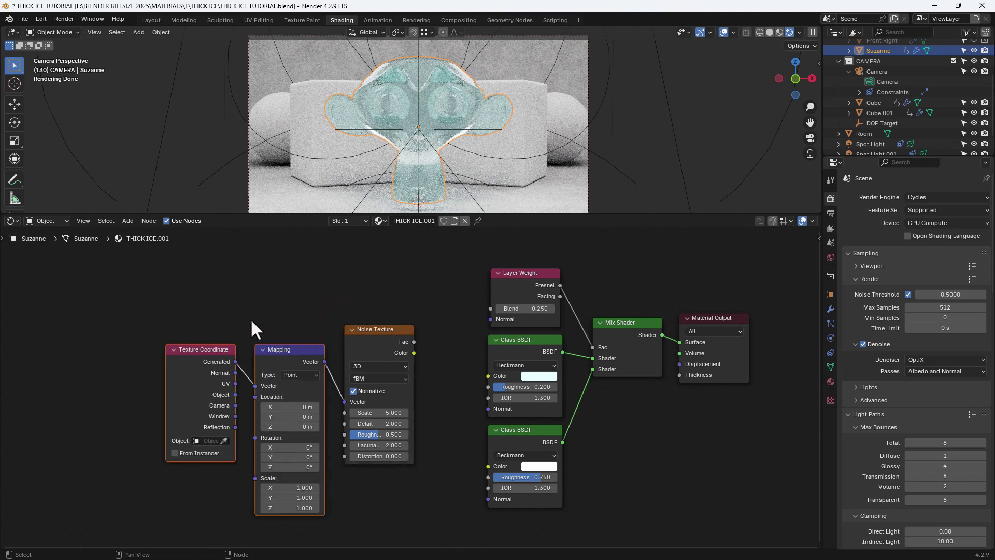
# Align the Texture Coordinate, Mapping and Noise Texture nodes into a row and begin scaling their spacing
pyautogui.moveTo(166, 312); pyautogui.dragTo(372, 403)
pyautogui.hotkey('shift', '=')
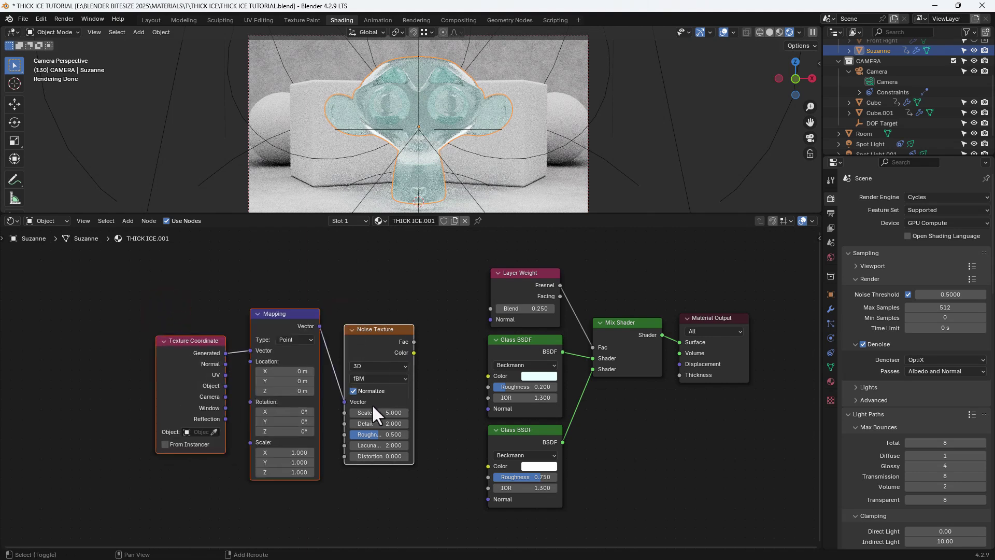
pyautogui.press('s')
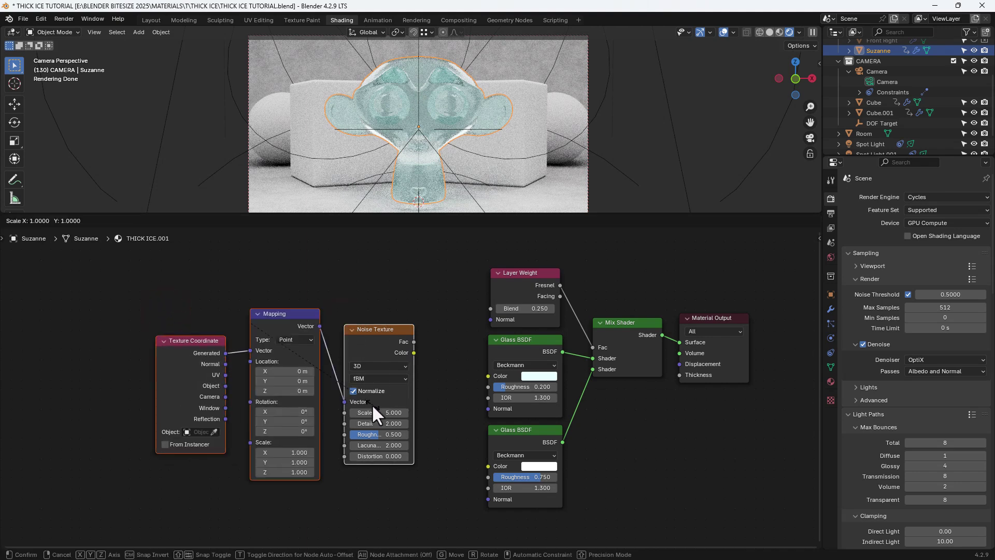